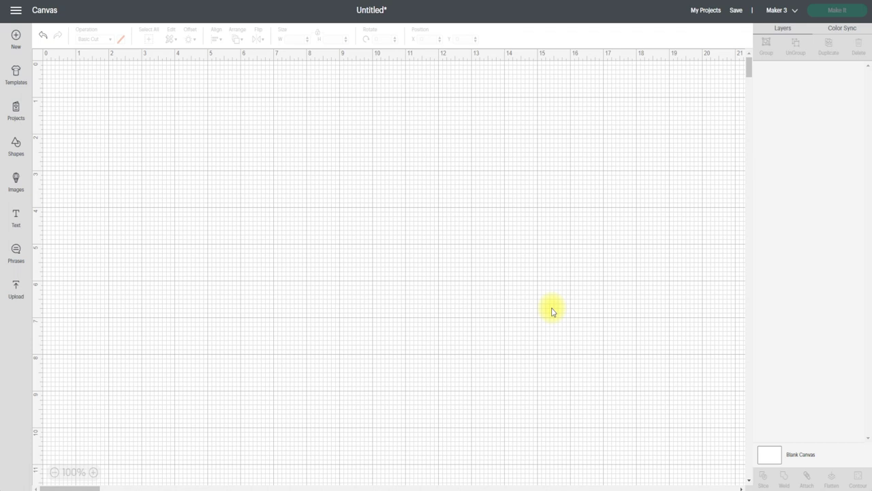
Step: Search images for 'QUICK CUT CARD' and add the straight-corner card to the canvas
{"action": "left_click", "coordinate": [16, 181]}
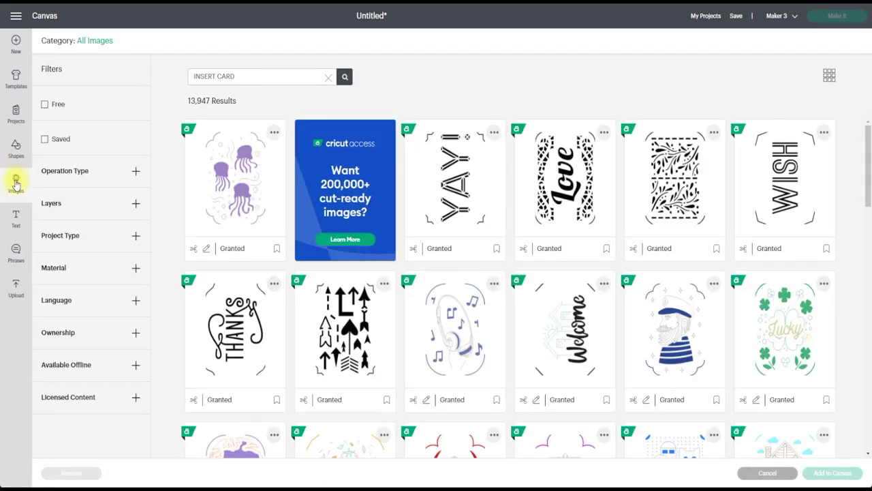
{"action": "left_click", "coordinate": [256, 81]}
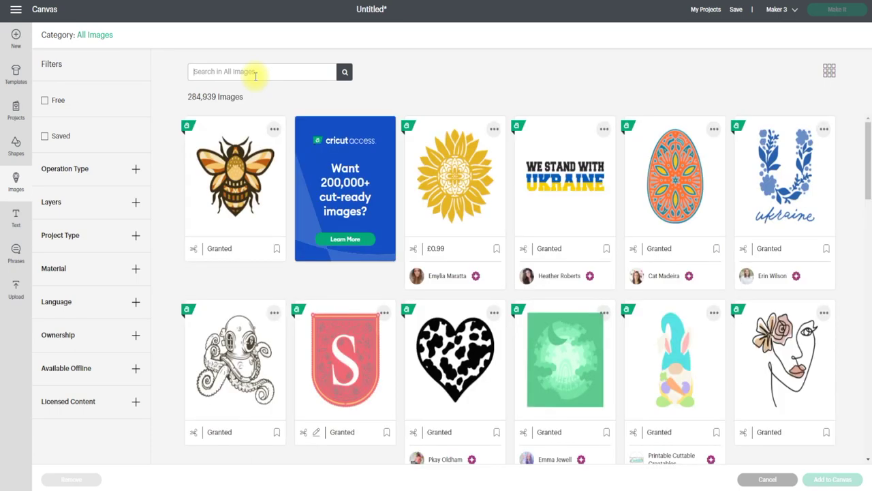
{"action": "type", "text": "QUICK CUT CARD"}
{"action": "key", "text": "Return"}
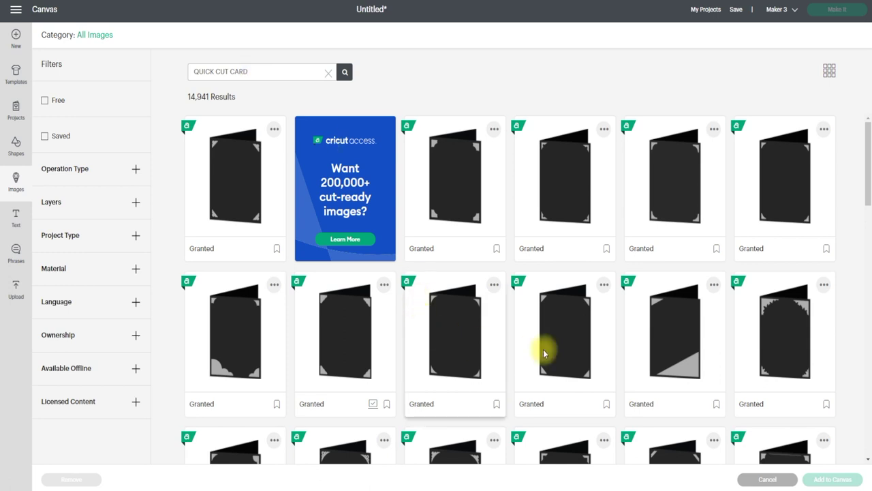
{"action": "left_click", "coordinate": [576, 338]}
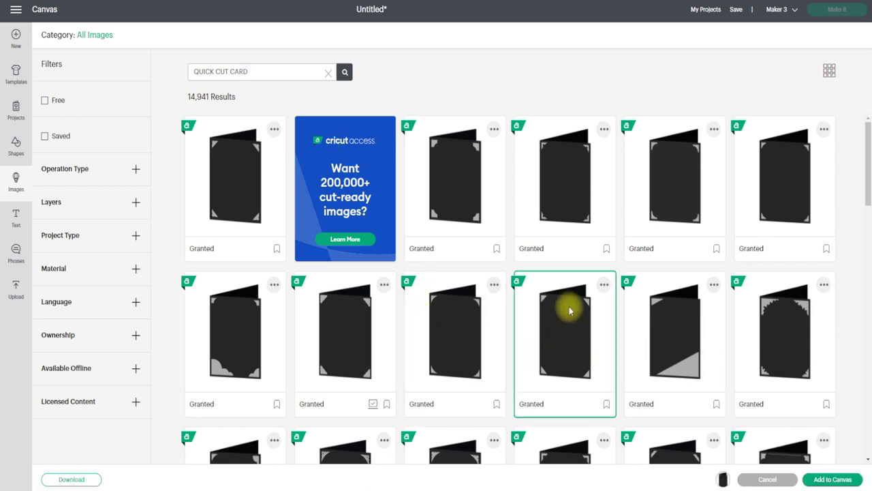
{"action": "left_click", "coordinate": [829, 479]}
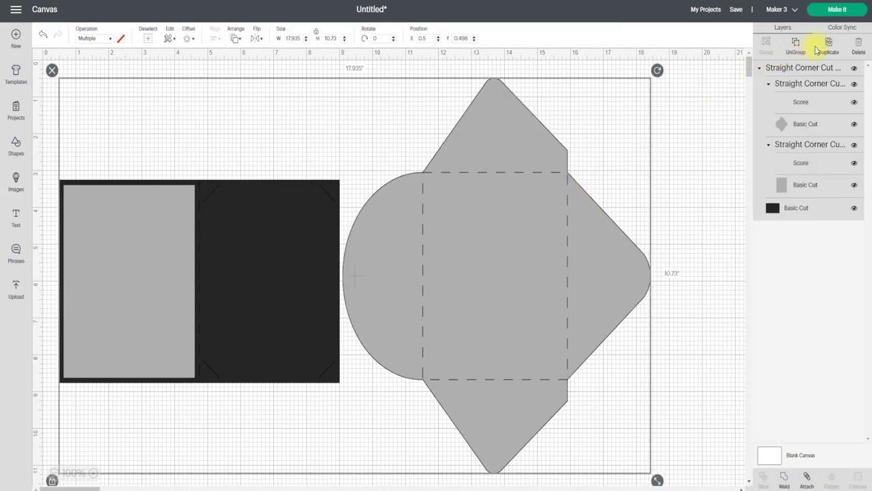
Step: Ungroup the card set and delete the envelope
{"action": "left_click", "coordinate": [792, 51]}
{"action": "left_click", "coordinate": [557, 184]}
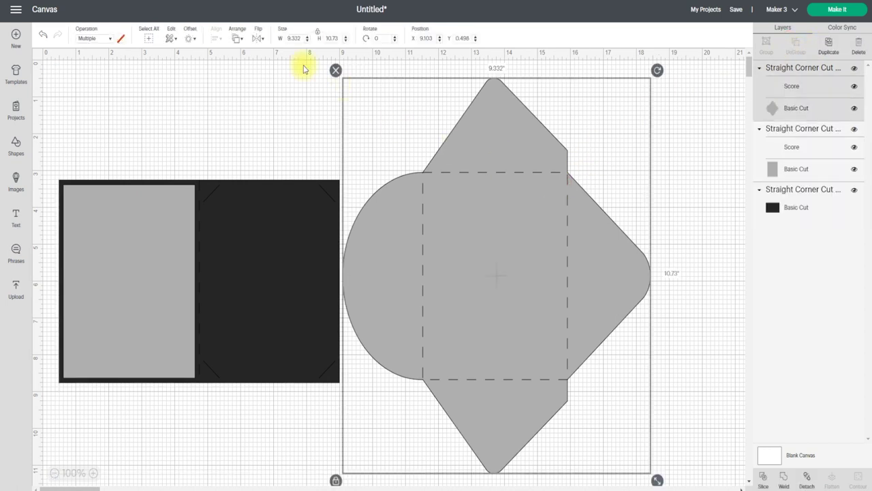
{"action": "left_click", "coordinate": [336, 70]}
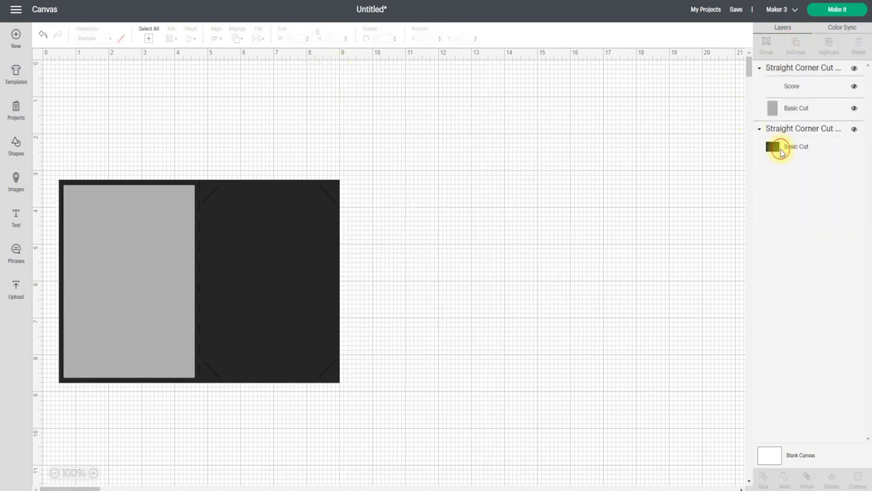
Step: Change the black card base to white, then select both card pieces
{"action": "left_click", "coordinate": [775, 146]}
{"action": "left_click", "coordinate": [121, 38]}
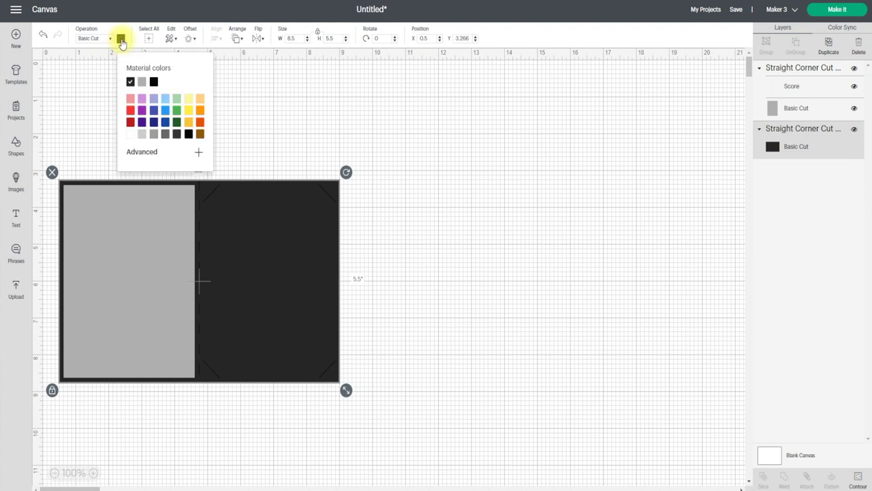
{"action": "left_click", "coordinate": [131, 134]}
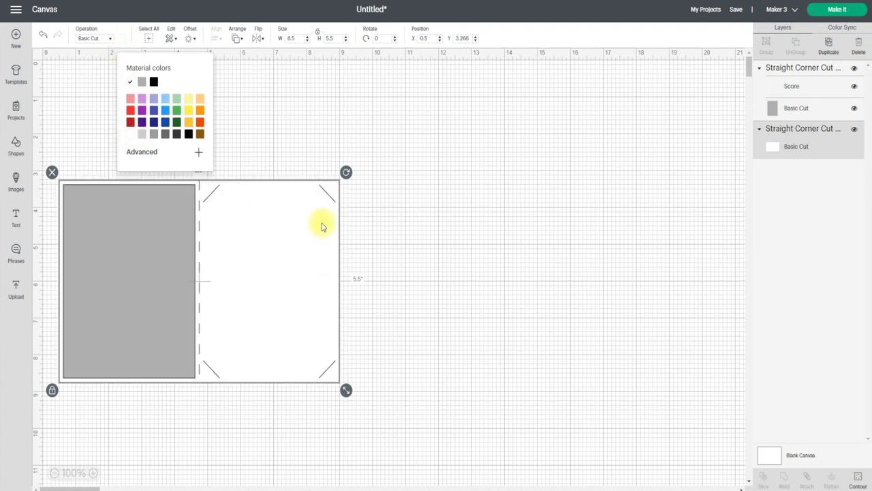
{"action": "key", "text": "ctrl+a"}
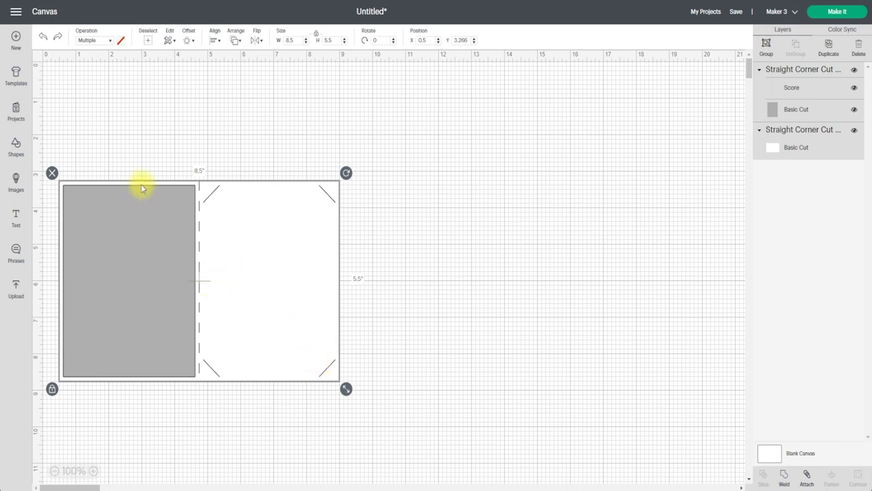
{"action": "left_click", "coordinate": [80, 145]}
{"action": "left_click_drag", "start_coordinate": [80, 144], "coordinate": [356, 388]}
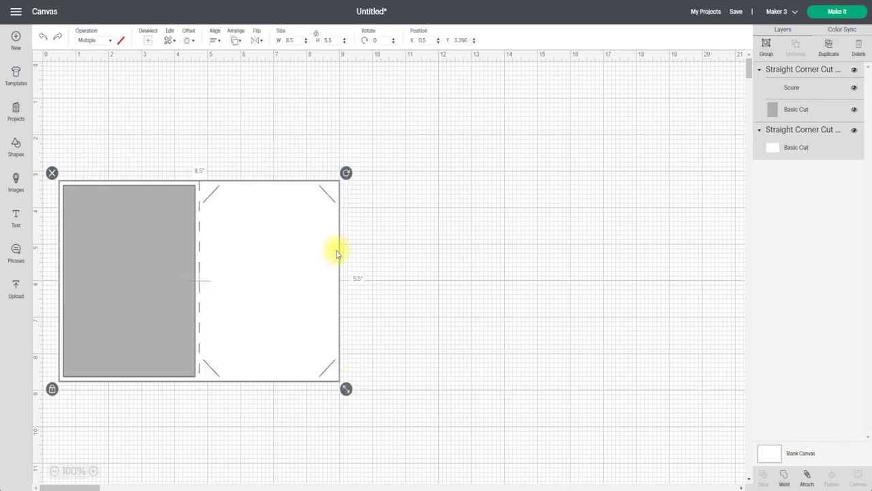
{"action": "left_click", "coordinate": [317, 33]}
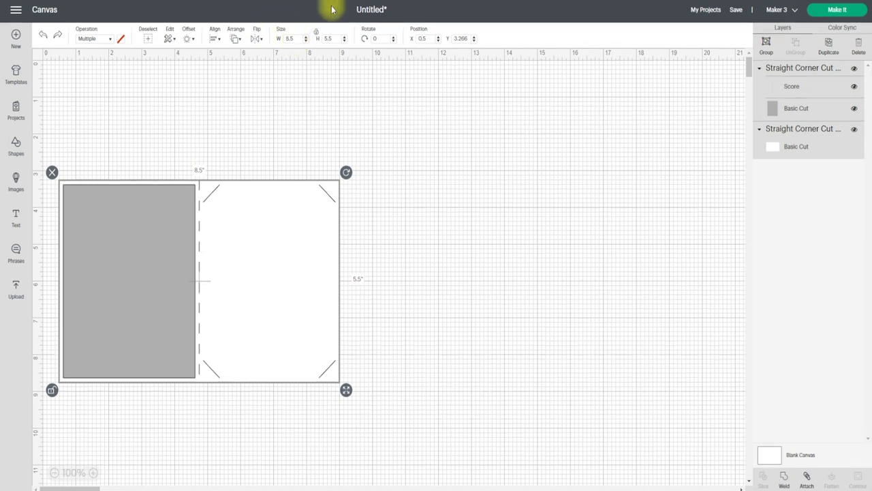
Step: Search for insert cards and add the 3.25 x 4.65 in Beach Flamingo insert, selecting its cut layer
{"action": "left_click", "coordinate": [12, 187]}
{"action": "left_click_drag", "start_coordinate": [297, 70], "coordinate": [190, 72]}
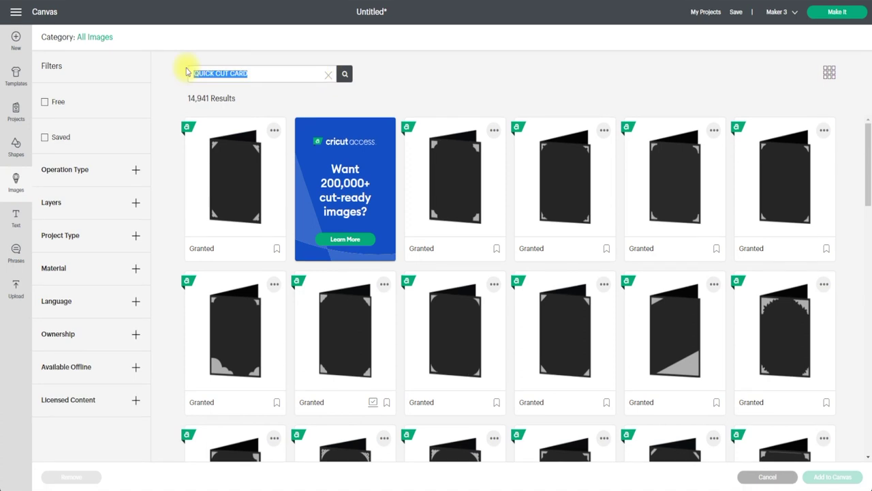
{"action": "type", "text": "INSER"}
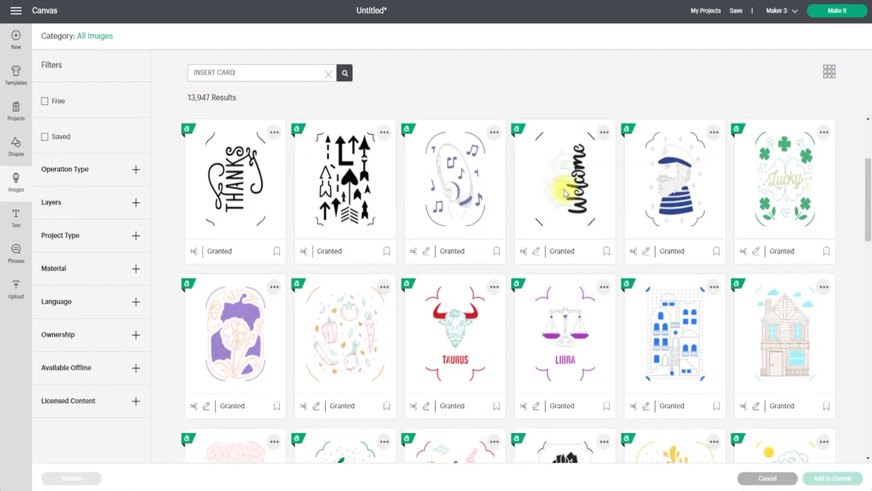
{"action": "scroll", "coordinate": [564, 193], "scroll_direction": "down", "scroll_amount": 3}
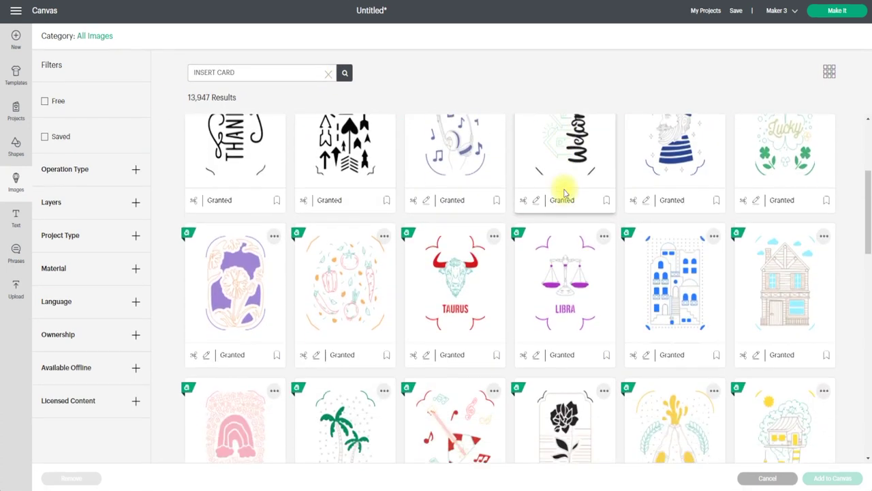
{"action": "scroll", "coordinate": [565, 192], "scroll_direction": "down", "scroll_amount": 6}
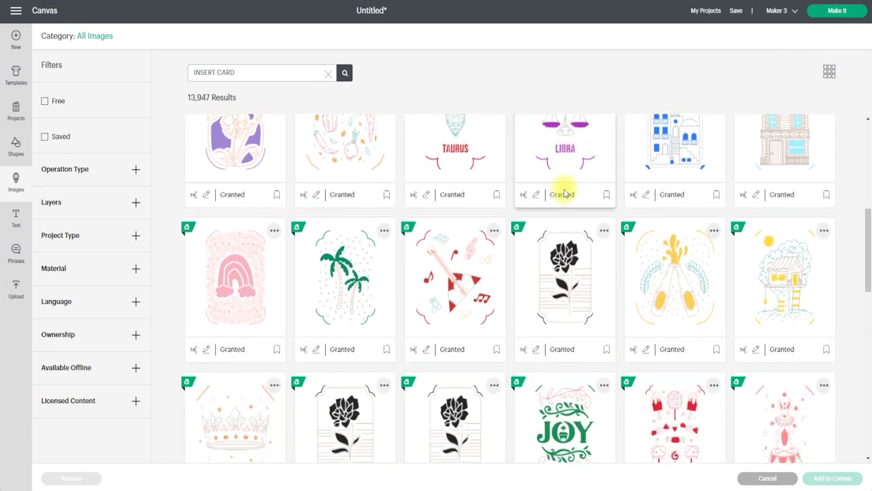
{"action": "left_click", "coordinate": [565, 368]}
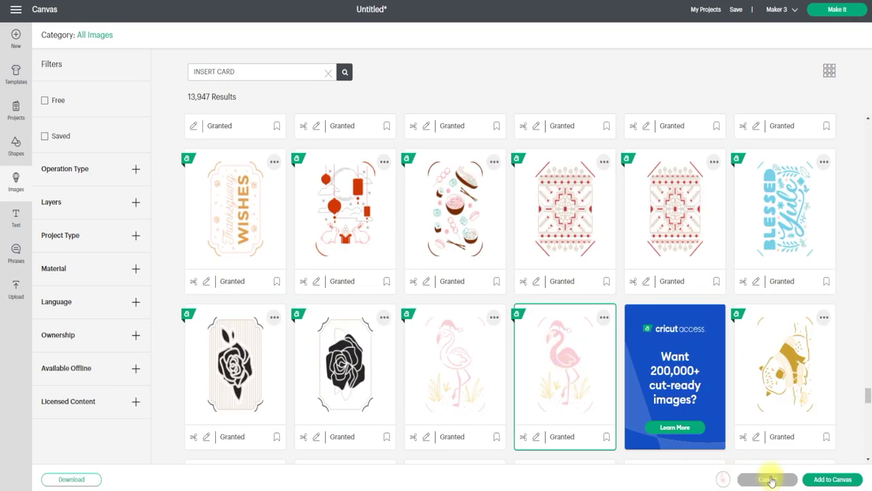
{"action": "left_click", "coordinate": [830, 479]}
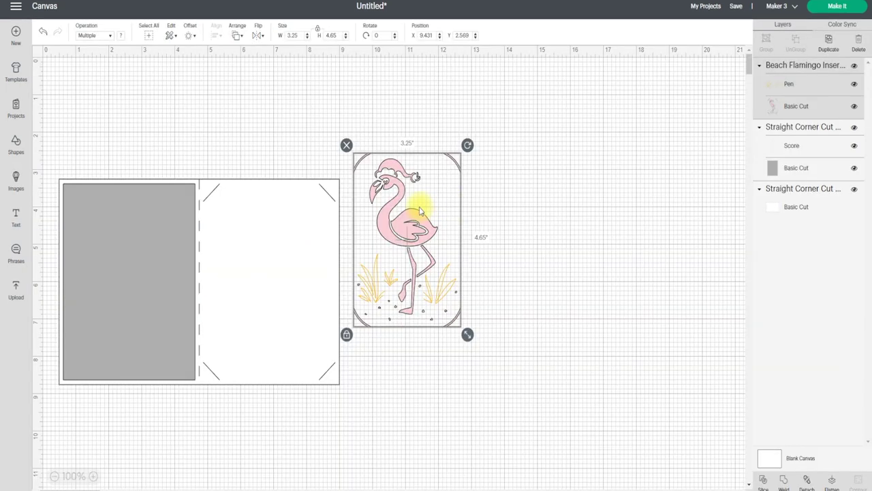
{"action": "left_click", "coordinate": [792, 105]}
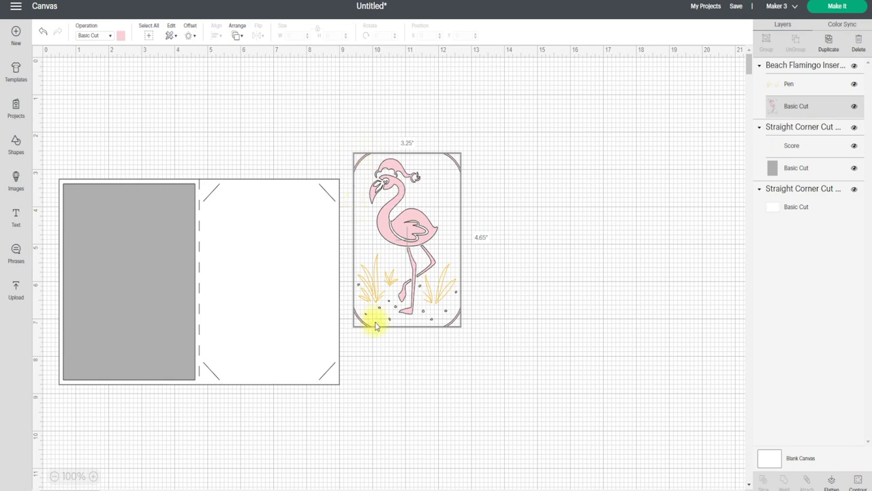
Step: Use Contour to hide the insert's top-right and bottom-left rounded corner cuts
{"action": "left_click", "coordinate": [859, 482]}
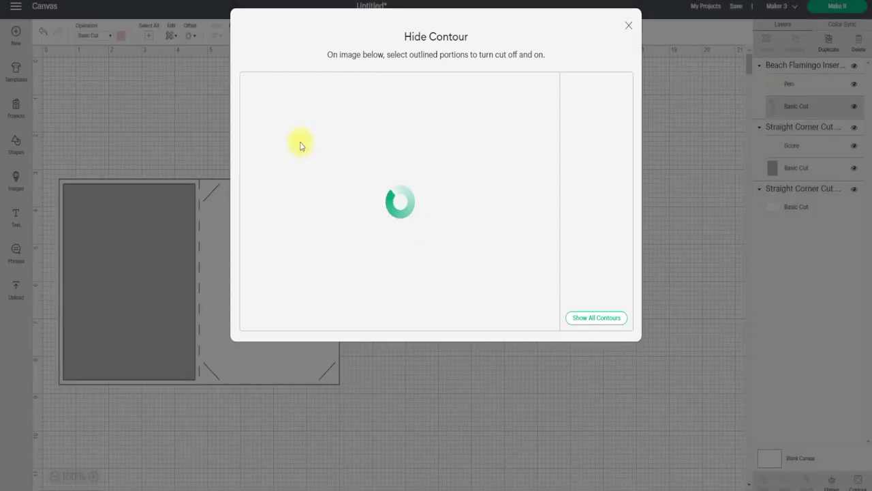
{"action": "left_click", "coordinate": [385, 94]}
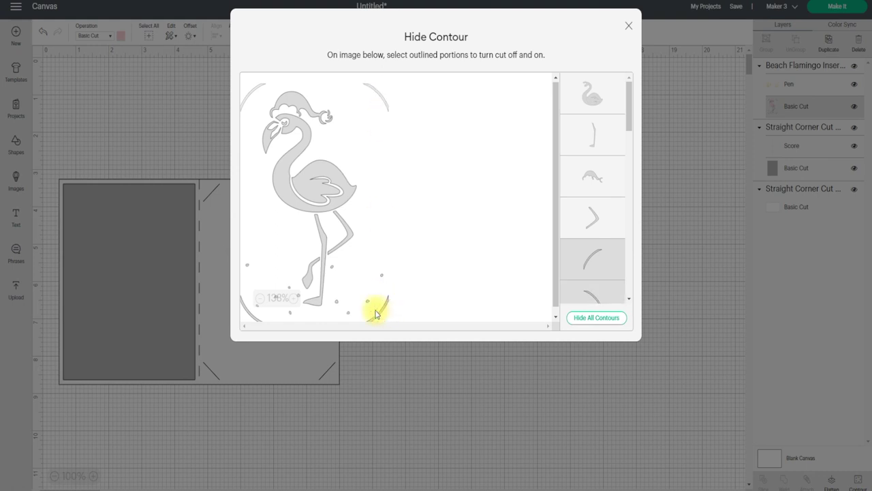
{"action": "left_click", "coordinate": [247, 311]}
{"action": "key", "text": "Escape"}
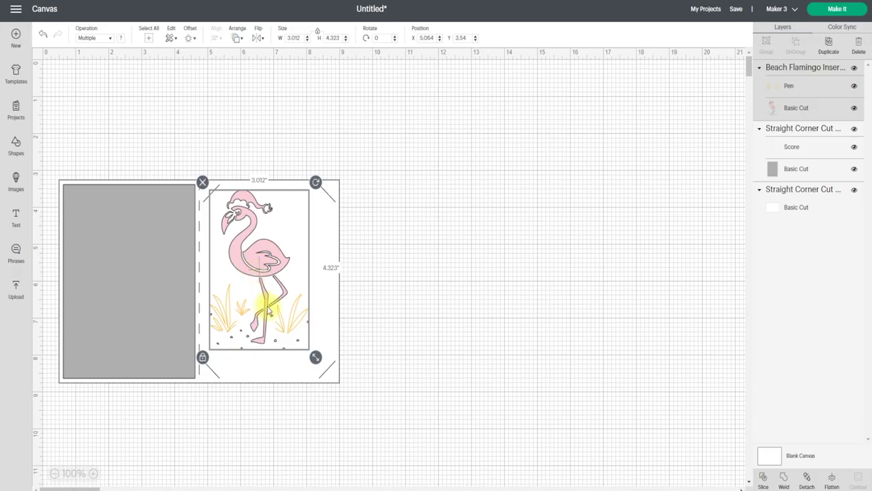
Step: Enlarge the flamingo over the card's right panel, delete the grey insert panel, and select everything
{"action": "left_click_drag", "start_coordinate": [318, 357], "coordinate": [335, 387]}
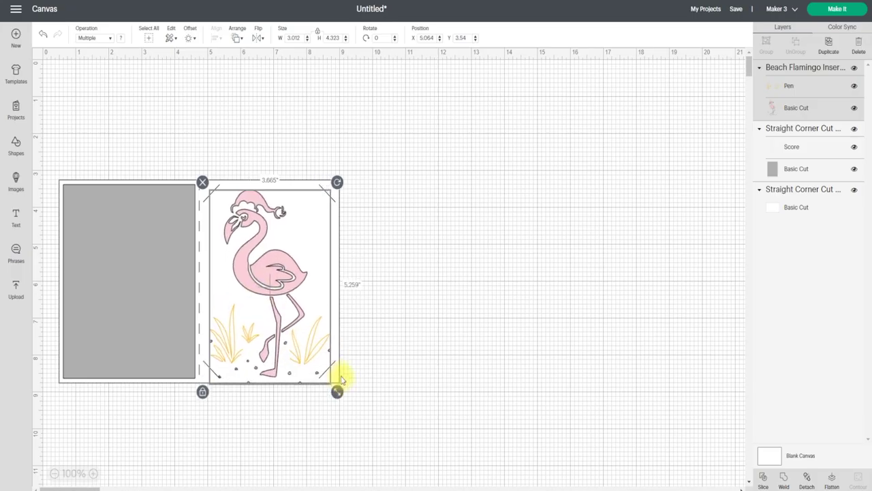
{"action": "left_click", "coordinate": [338, 374]}
{"action": "left_click", "coordinate": [797, 169]}
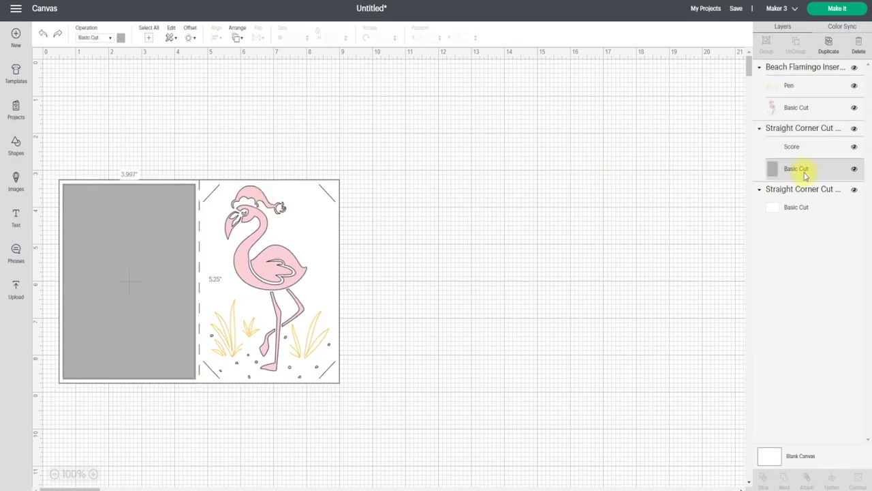
{"action": "left_click", "coordinate": [860, 44]}
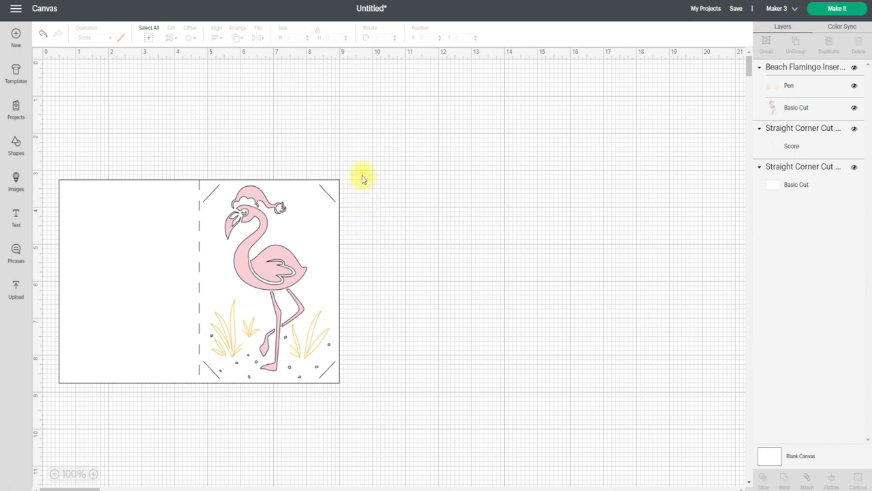
{"action": "key", "text": "ctrl+z"}
{"action": "left_click_drag", "start_coordinate": [275, 294], "coordinate": [119, 377]}
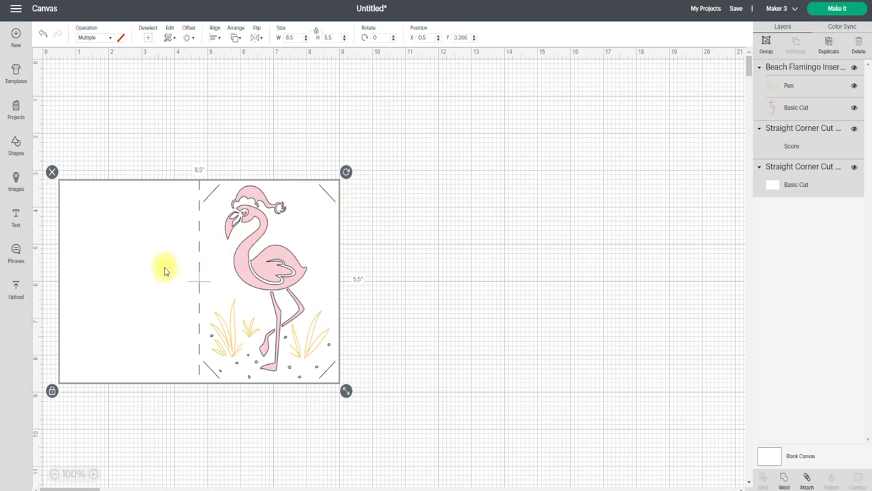
Step: Place a copy of the card set to the right and hide its outer card cut line
{"action": "left_click_drag", "start_coordinate": [154, 269], "coordinate": [486, 246]}
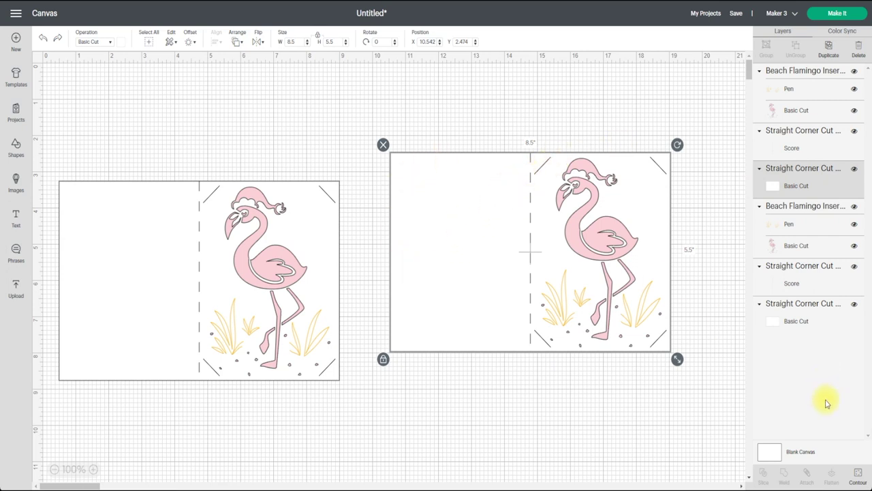
{"action": "left_click", "coordinate": [856, 479]}
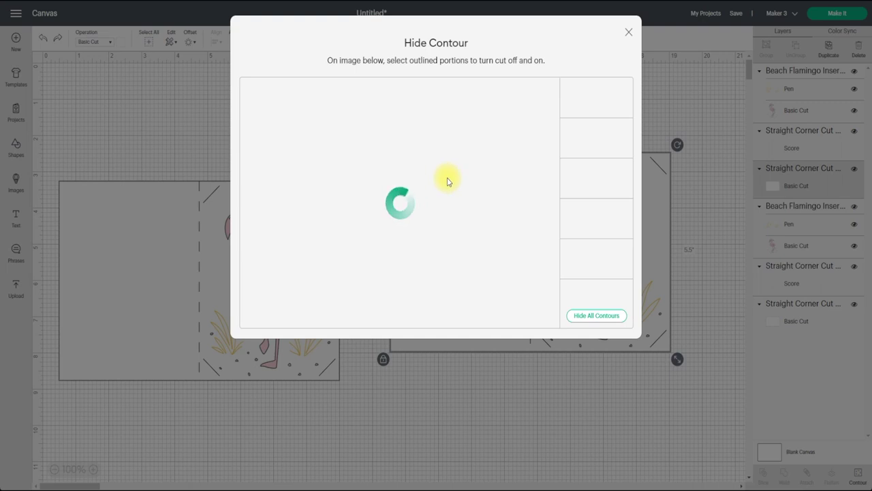
{"action": "left_click", "coordinate": [307, 147]}
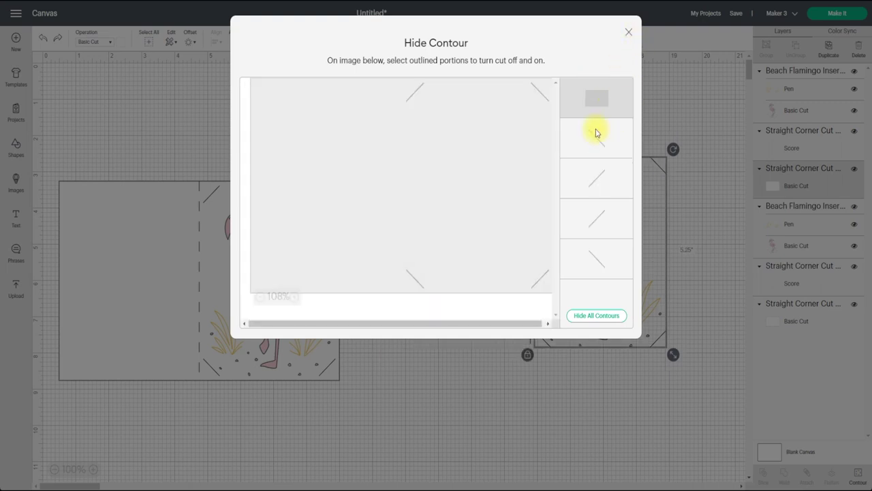
{"action": "left_click", "coordinate": [628, 32]}
Step: Delete the copy's fold score line and select the remaining flamingo and corner slits
{"action": "left_click", "coordinate": [479, 136]}
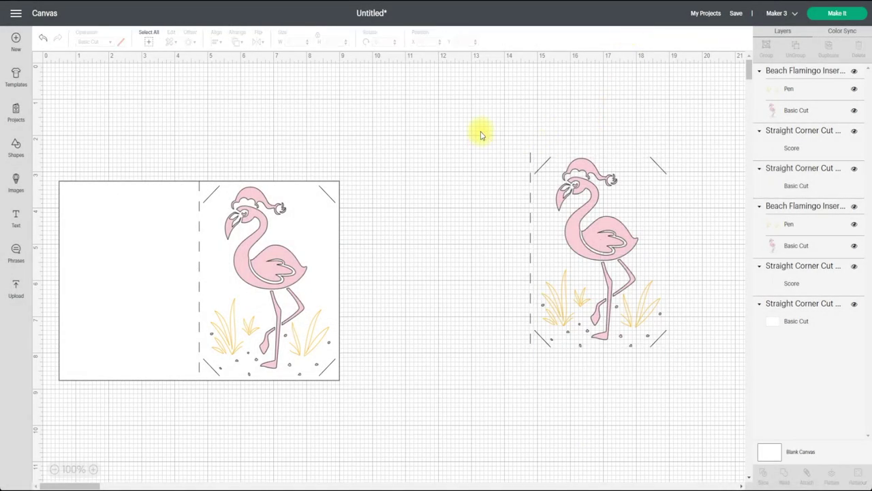
{"action": "left_click", "coordinate": [530, 167]}
{"action": "left_click", "coordinate": [526, 145]}
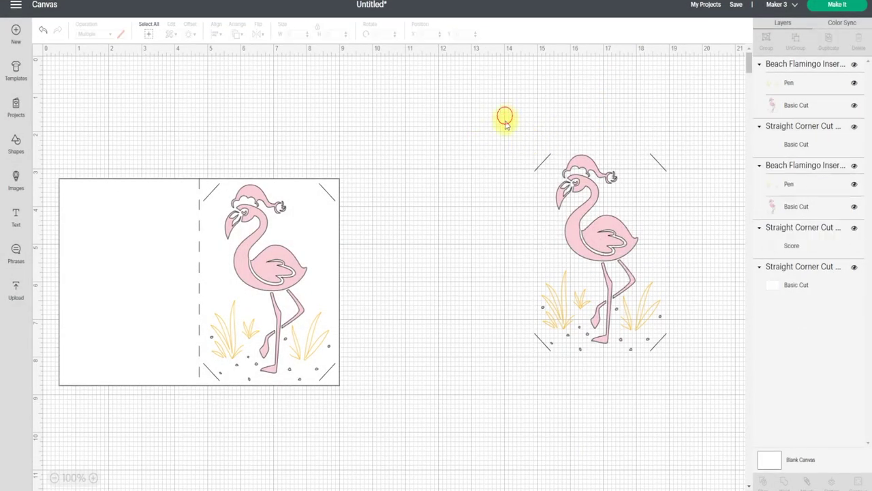
{"action": "left_click_drag", "start_coordinate": [505, 116], "coordinate": [681, 338]}
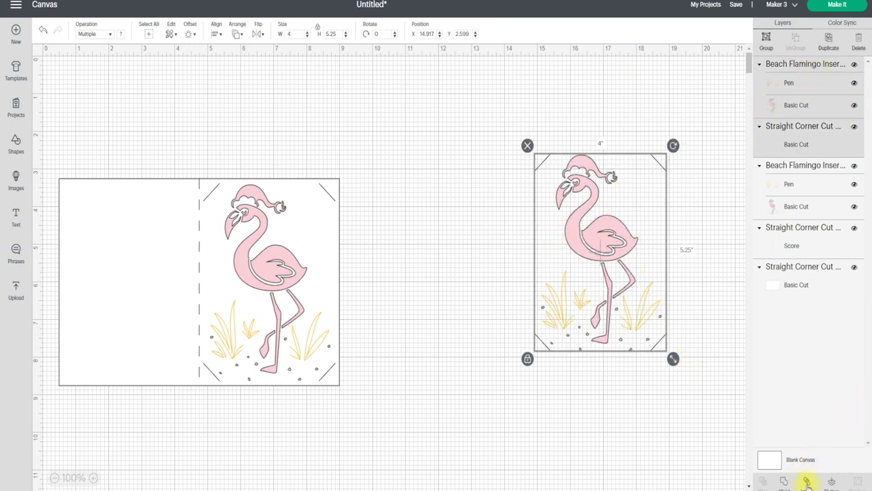
Step: Attach the copied flamingo to its corner slits, then delete the pink flamingo from the original card
{"action": "left_click", "coordinate": [806, 481]}
{"action": "left_click_drag", "start_coordinate": [549, 314], "coordinate": [277, 264]}
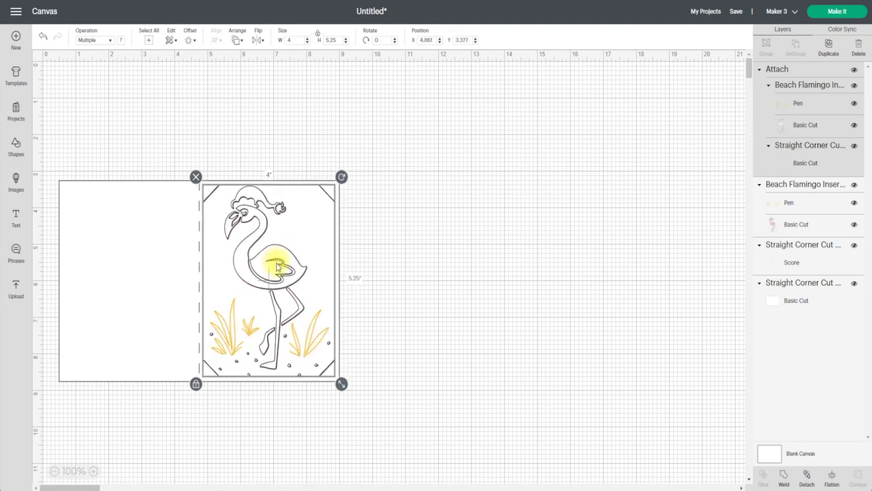
{"action": "left_click_drag", "start_coordinate": [277, 265], "coordinate": [585, 249]}
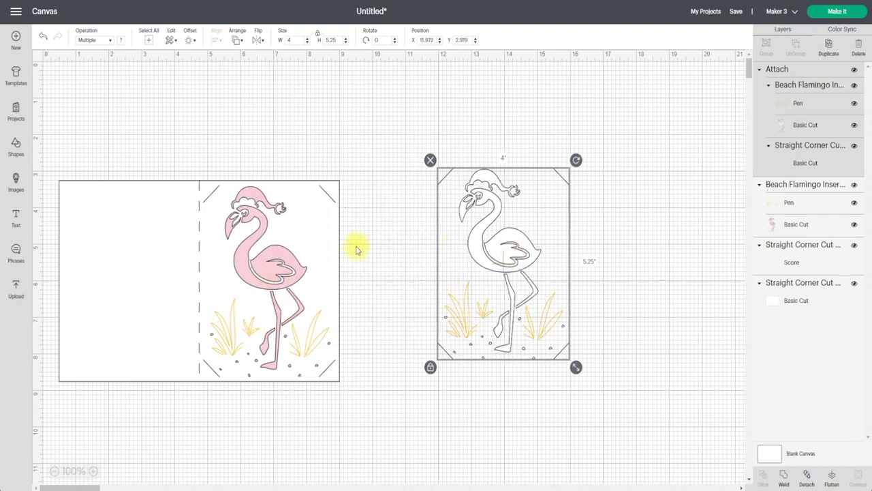
{"action": "left_click", "coordinate": [277, 266]}
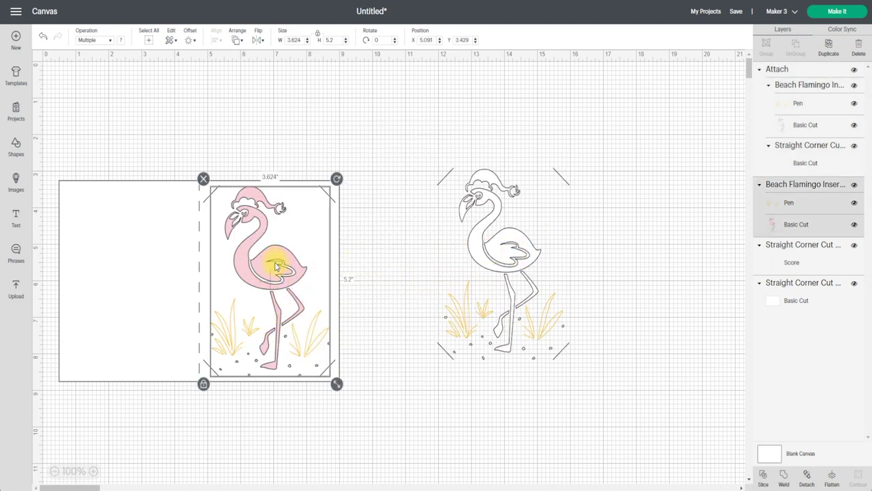
{"action": "left_click", "coordinate": [204, 179]}
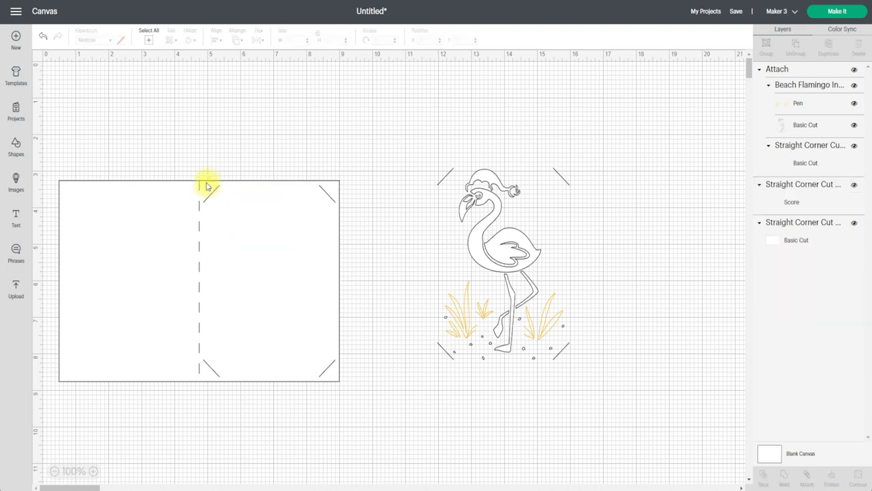
Step: Set the blank card's operation to Pen and attach it to its fold score line
{"action": "left_click", "coordinate": [166, 259]}
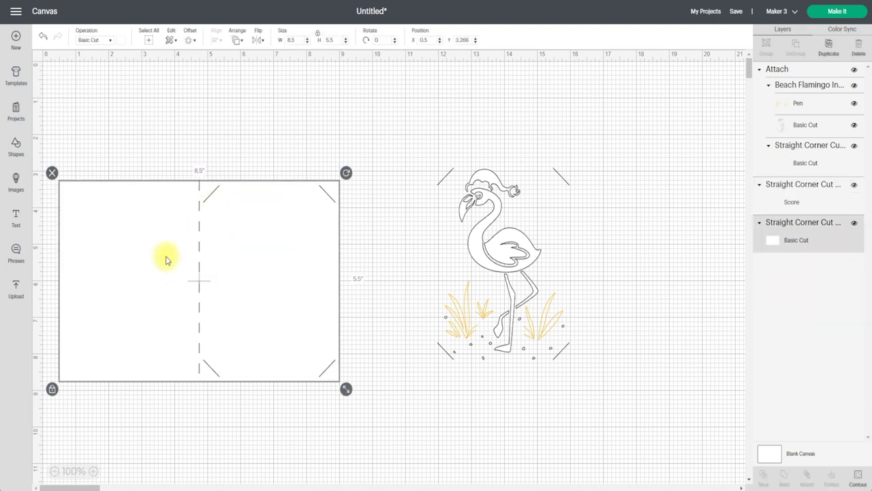
{"action": "left_click", "coordinate": [107, 42]}
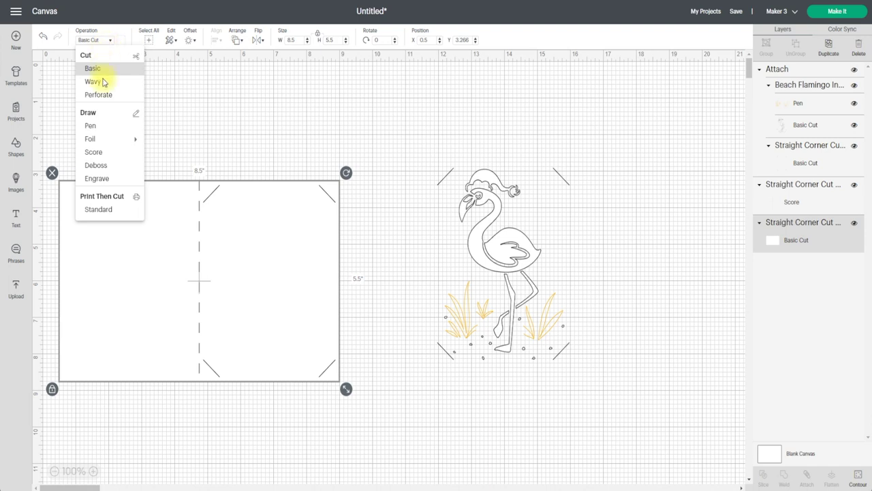
{"action": "left_click", "coordinate": [94, 126]}
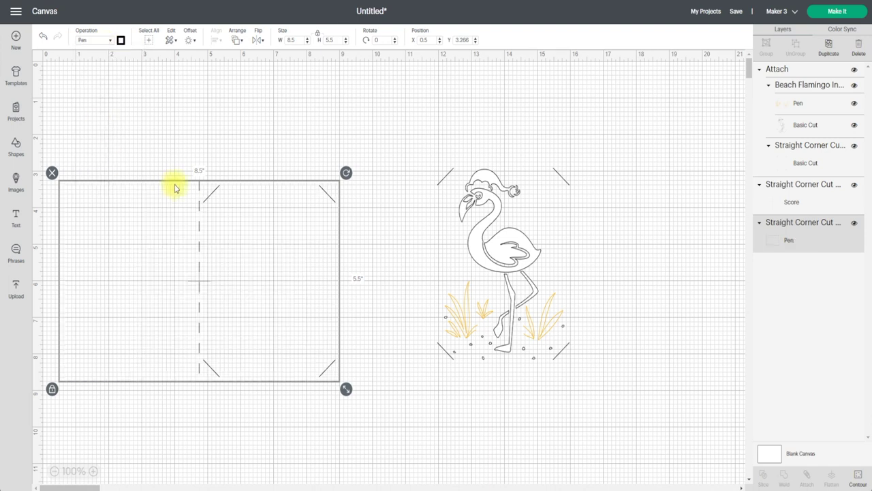
{"action": "left_click_drag", "start_coordinate": [124, 119], "coordinate": [295, 388]}
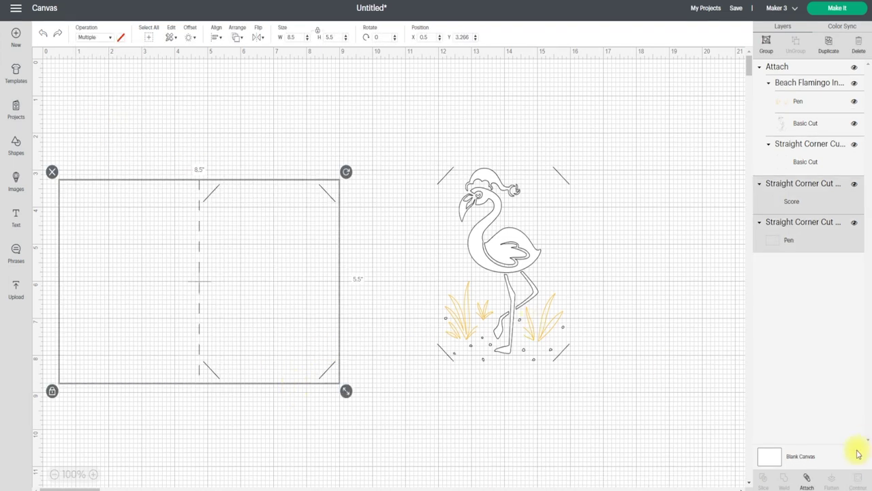
{"action": "left_click", "coordinate": [808, 477]}
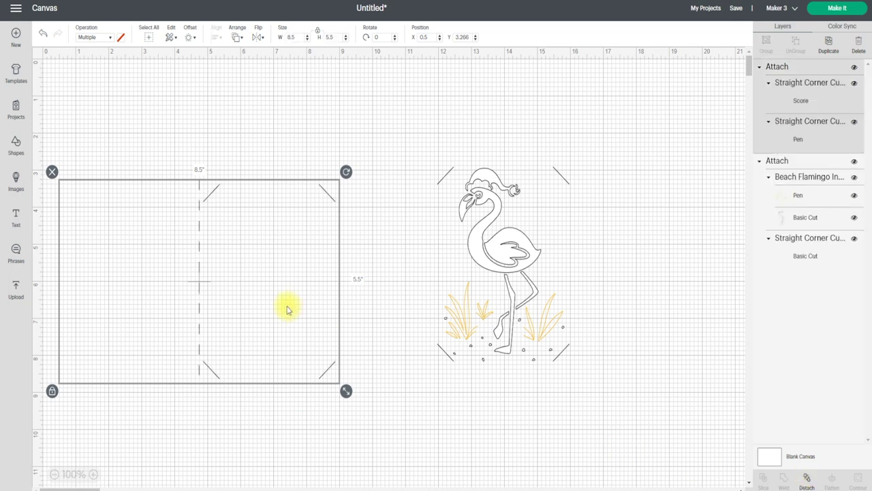
{"action": "left_click_drag", "start_coordinate": [287, 310], "coordinate": [290, 284]}
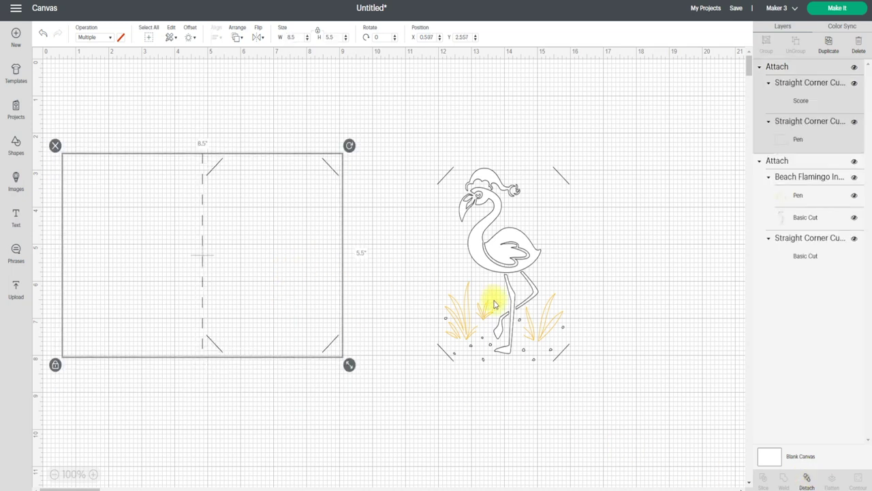
{"action": "left_click", "coordinate": [514, 272]}
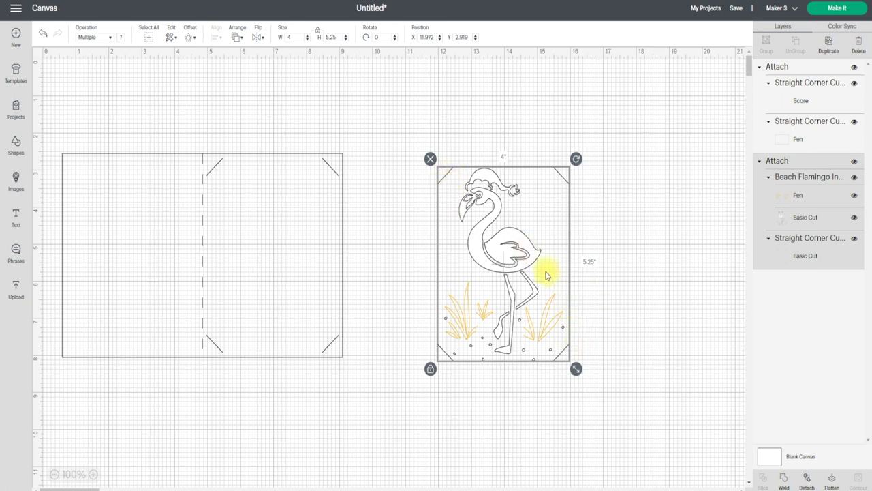
Step: In the Make It mat preview, align the flamingo over the card's right half
{"action": "left_click", "coordinate": [843, 9]}
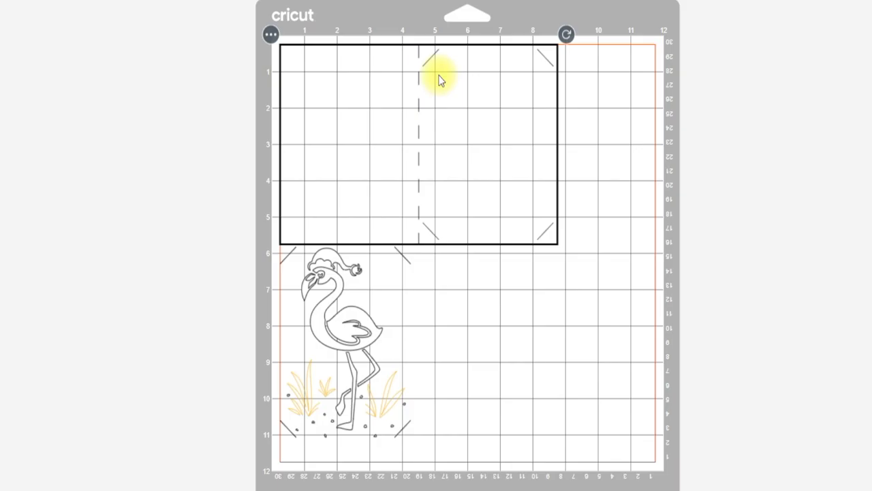
{"action": "left_click_drag", "start_coordinate": [339, 347], "coordinate": [364, 374]}
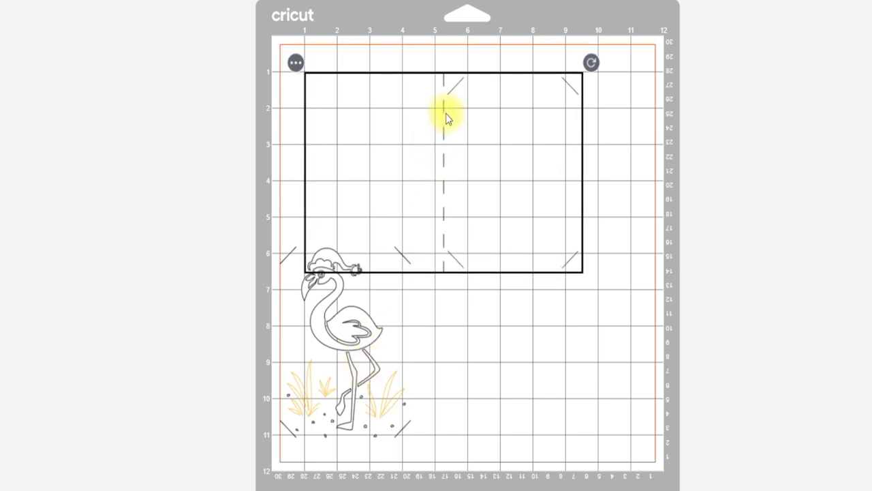
{"action": "left_click", "coordinate": [349, 343]}
{"action": "left_click_drag", "start_coordinate": [382, 356], "coordinate": [531, 178]}
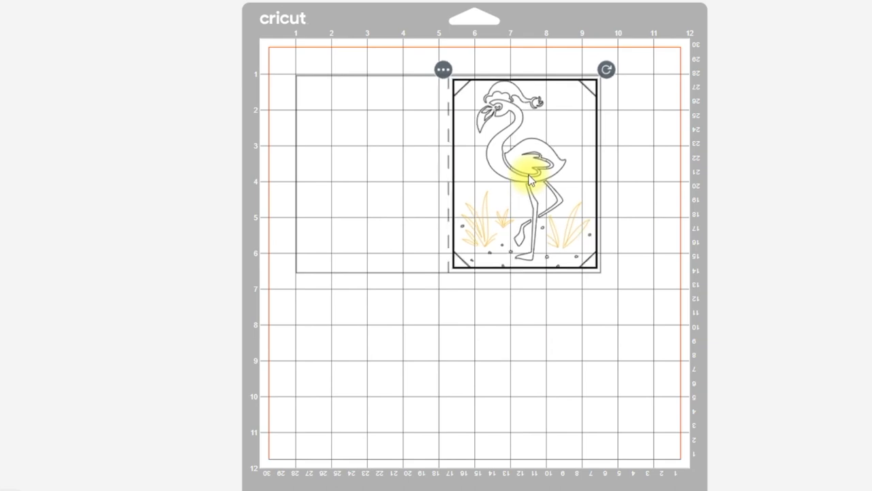
{"action": "left_click_drag", "start_coordinate": [531, 179], "coordinate": [529, 178]}
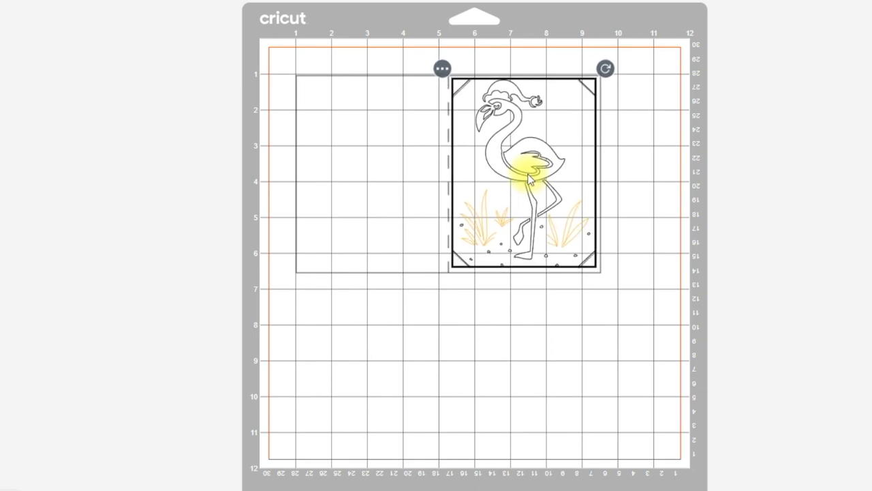
{"action": "left_click", "coordinate": [553, 352]}
Step: Hide the card from the flamingo's mat using Hide selected
{"action": "left_click", "coordinate": [296, 240]}
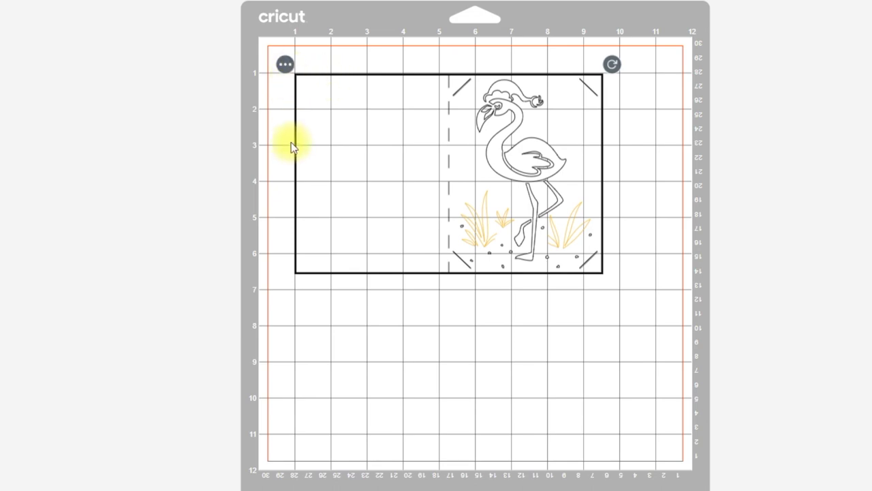
{"action": "left_click", "coordinate": [285, 64]}
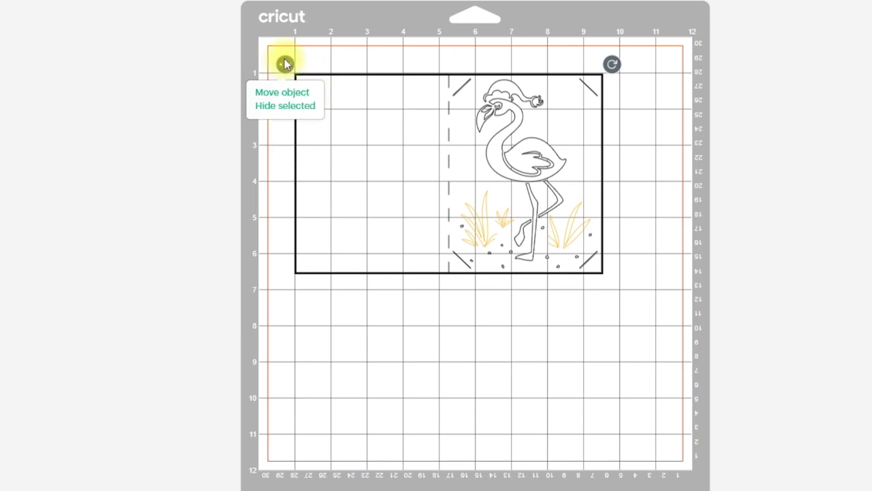
{"action": "left_click", "coordinate": [279, 109]}
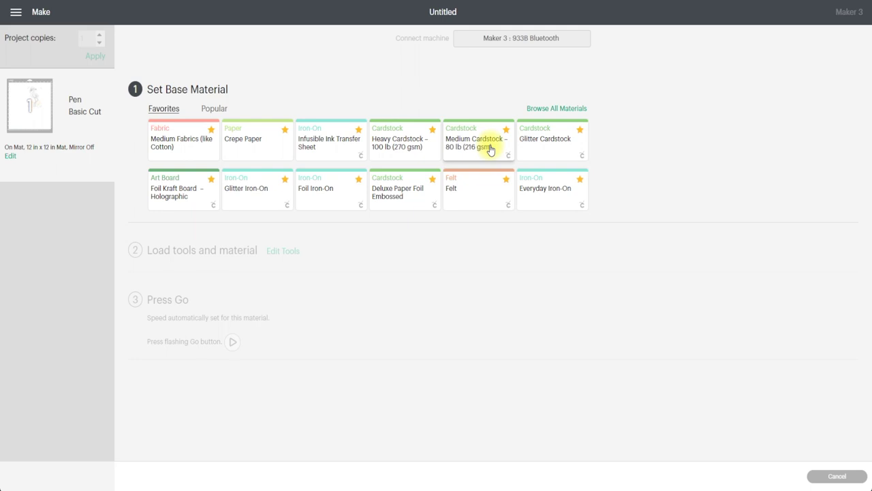
Step: Choose Heavy Cardstock – 100 lb (270 gsm) from Favorites as the base material
{"action": "left_click", "coordinate": [413, 152]}
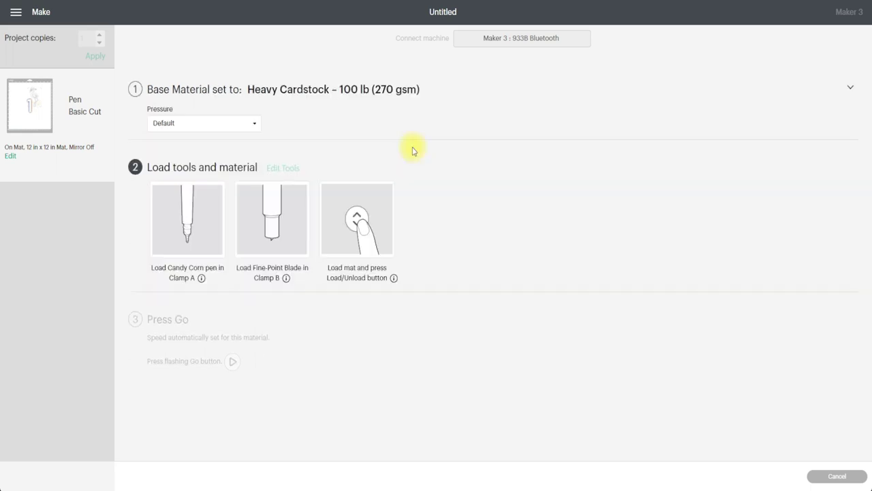